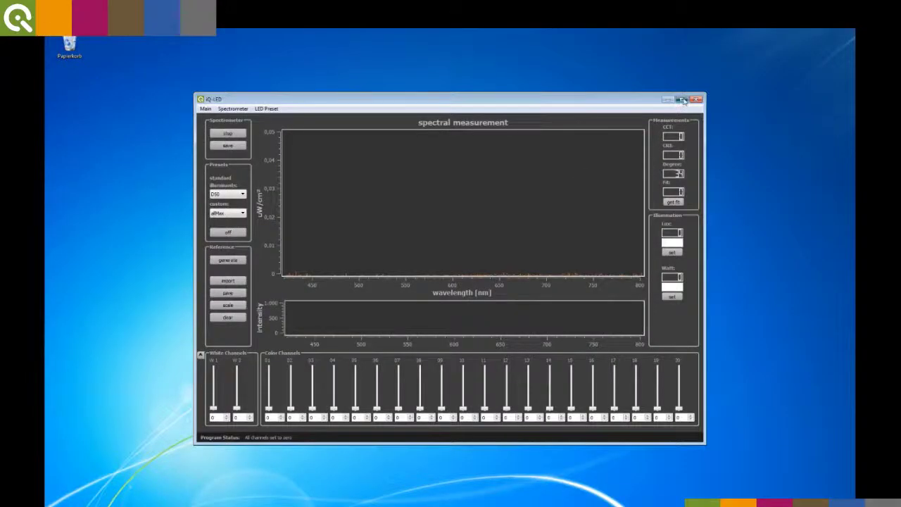
Step: Maximize the program window, and stop and restart the spectrometer's live measurement
click(680, 100)
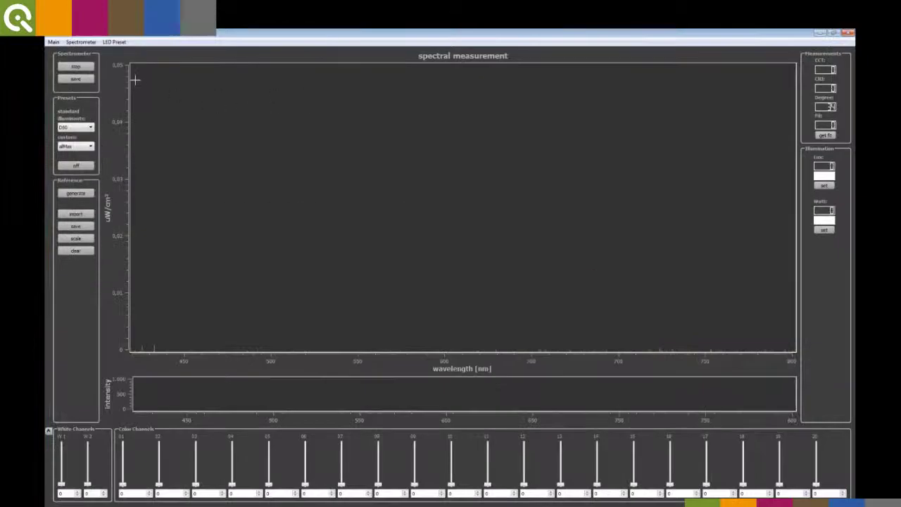
click(77, 67)
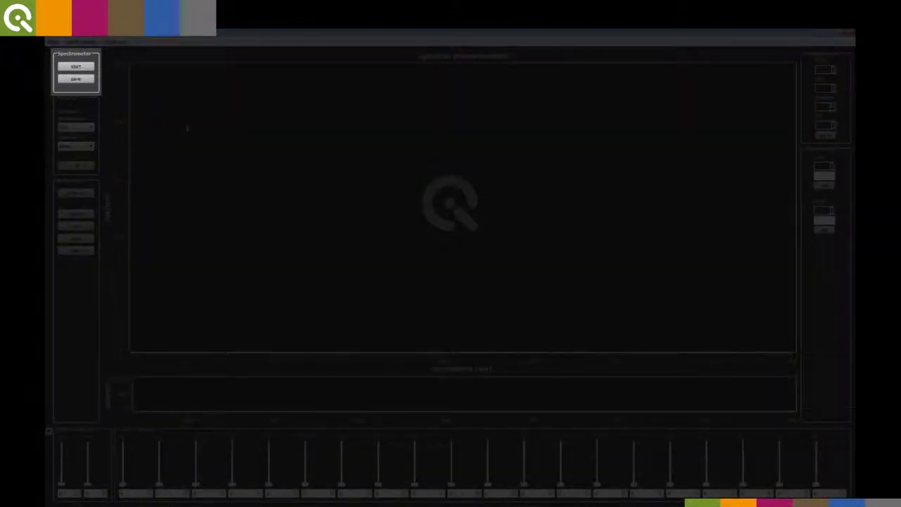
click(76, 67)
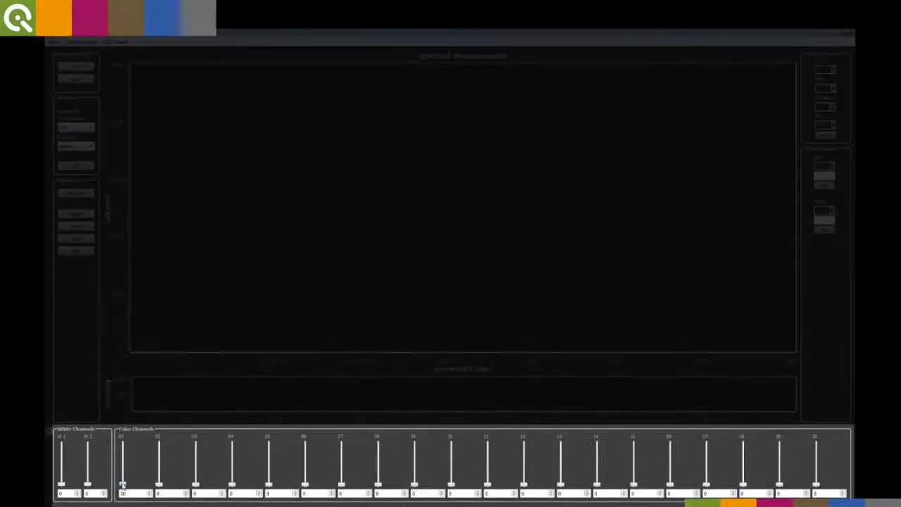
Step: Raise color channel 02 and set its intensity to exactly 150
drag(158, 486, 159, 482)
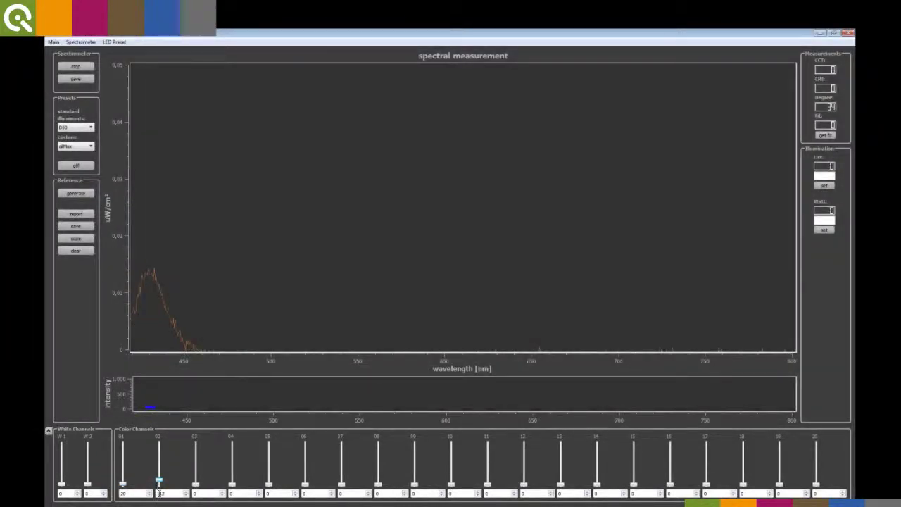
click(186, 495)
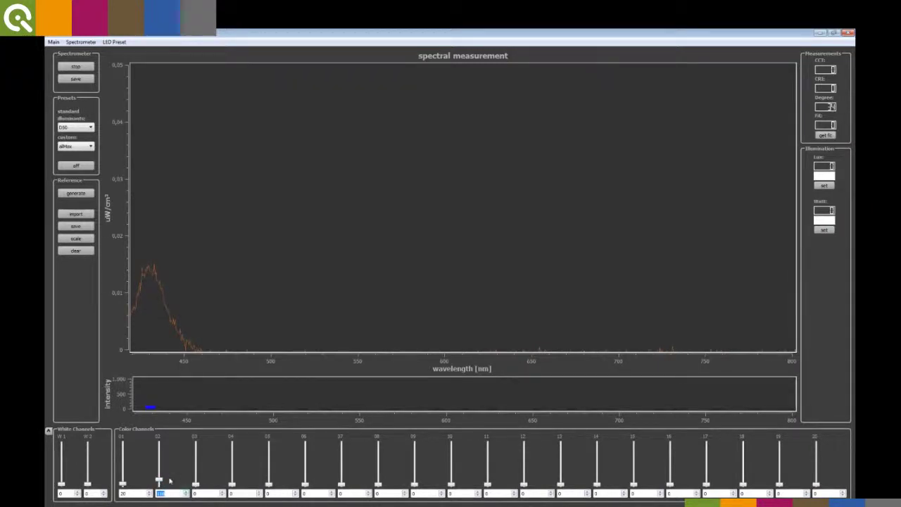
text(150)
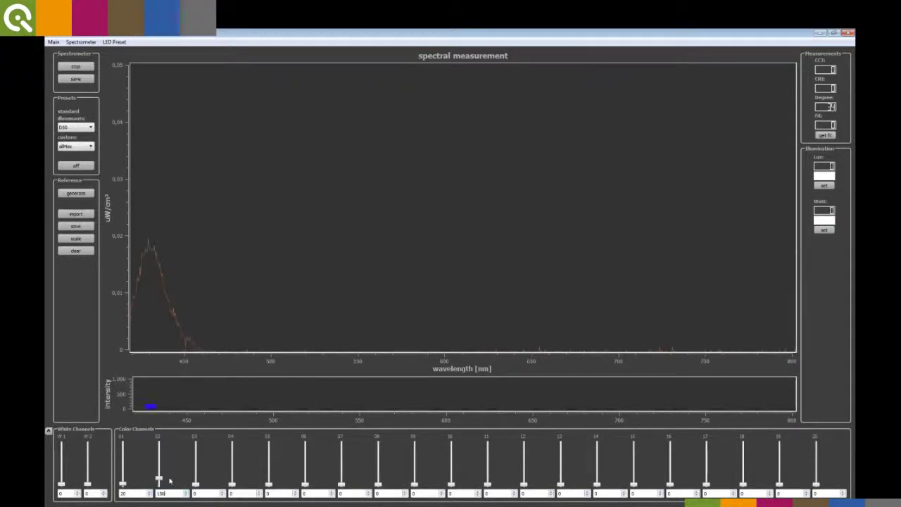
key(Return)
Step: Raise color channel 03 to about 263, slightly raise color channel 06, and adjust white channel 2
drag(196, 485, 196, 474)
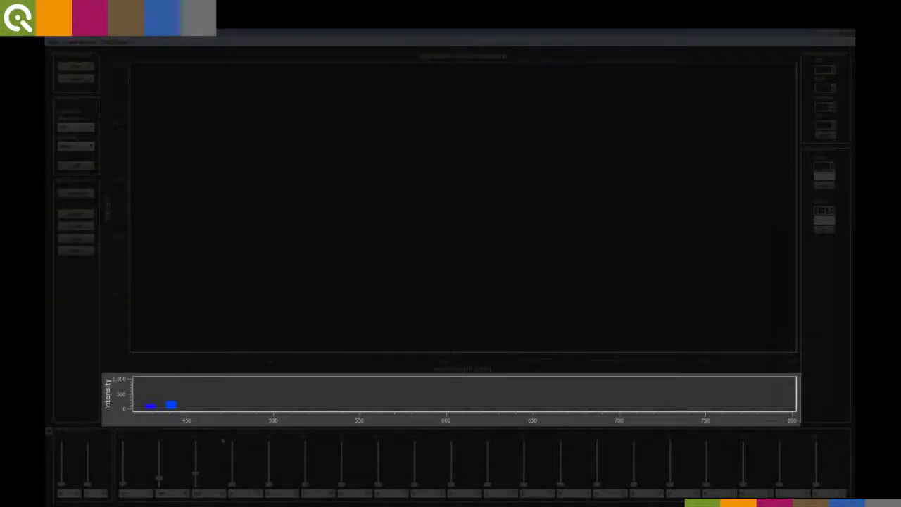
drag(304, 485, 305, 482)
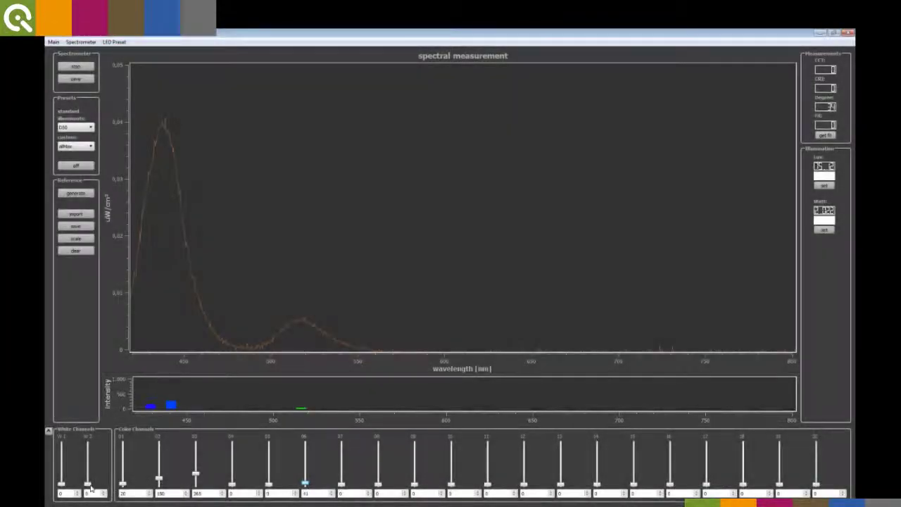
drag(90, 488, 93, 488)
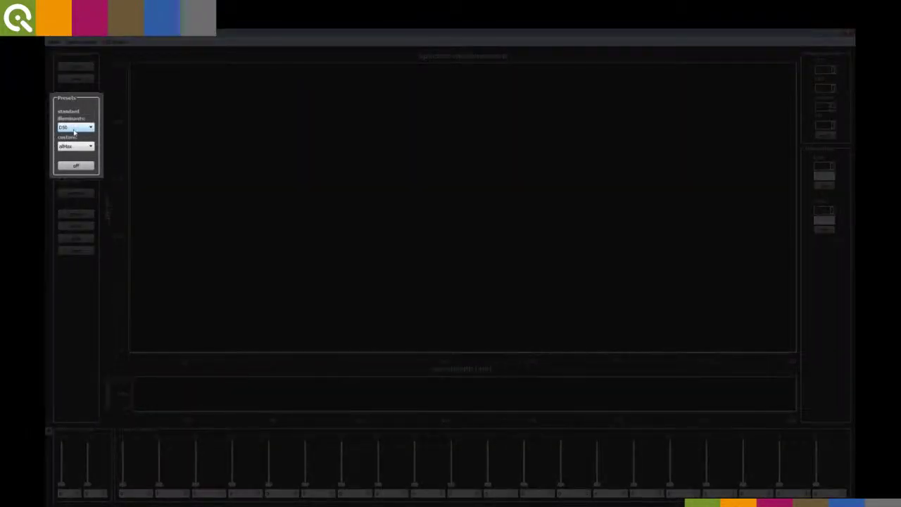
Step: Load the standard illuminant preset D50 and calculate the fit between the measured and reference spectra
click(74, 129)
click(74, 134)
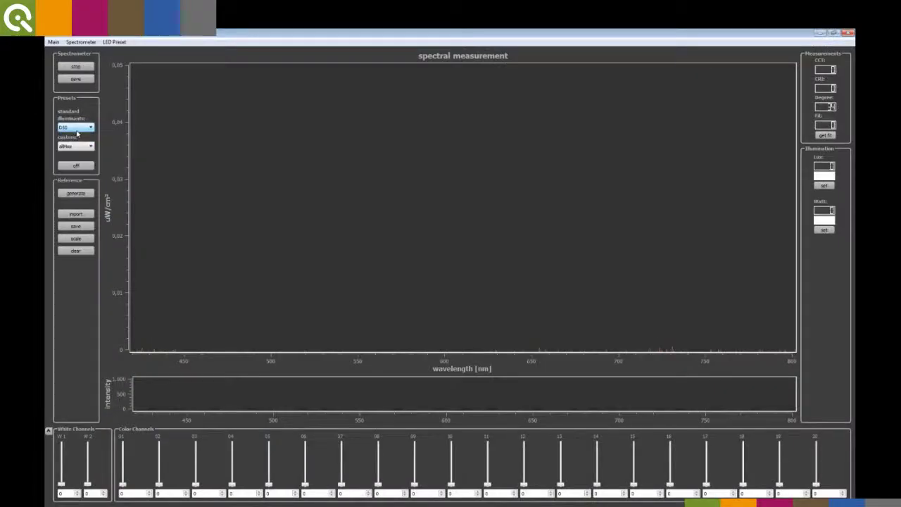
click(75, 146)
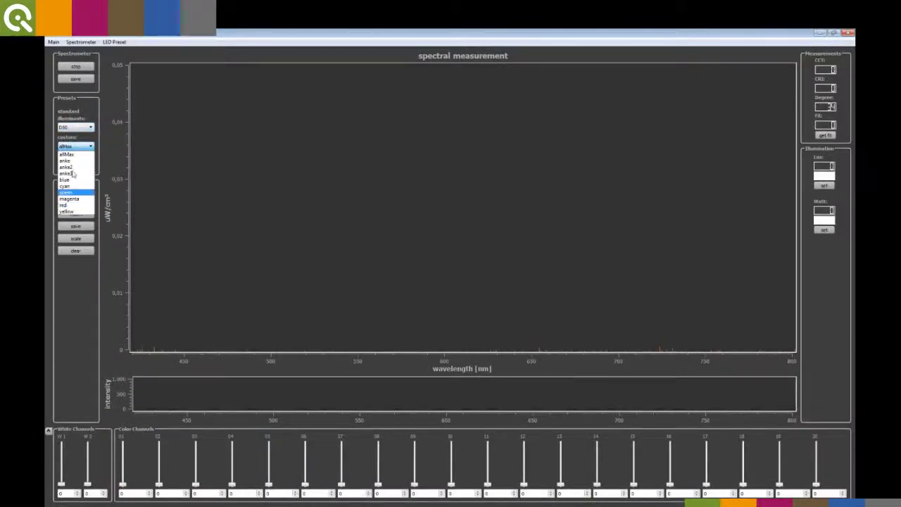
click(74, 145)
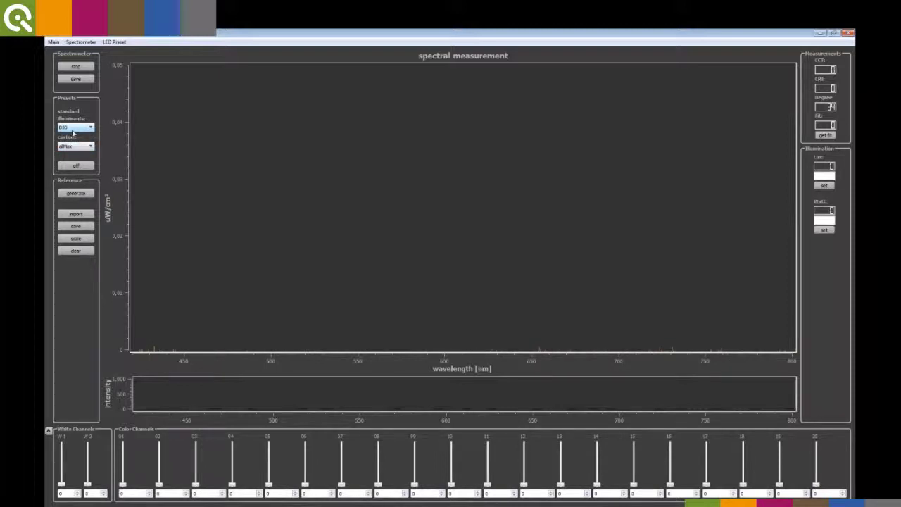
click(74, 128)
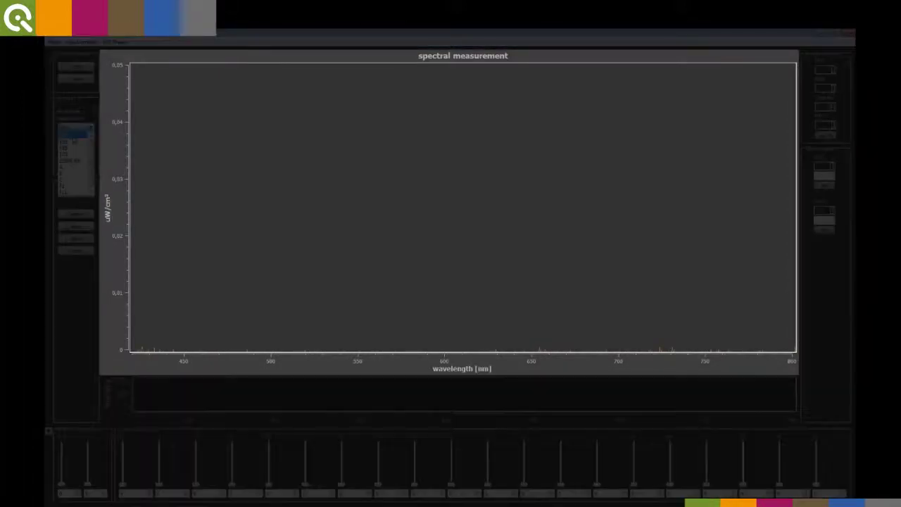
click(73, 141)
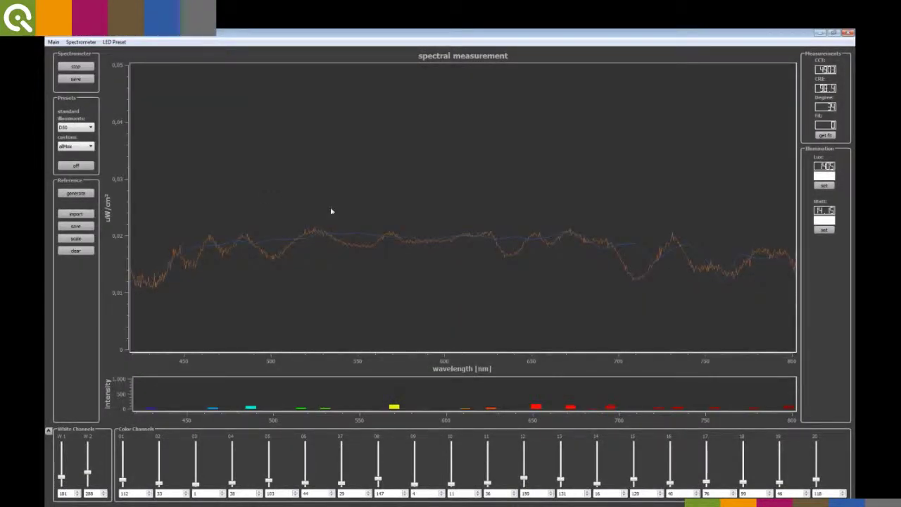
scroll(77, 144, down, 1)
click(826, 135)
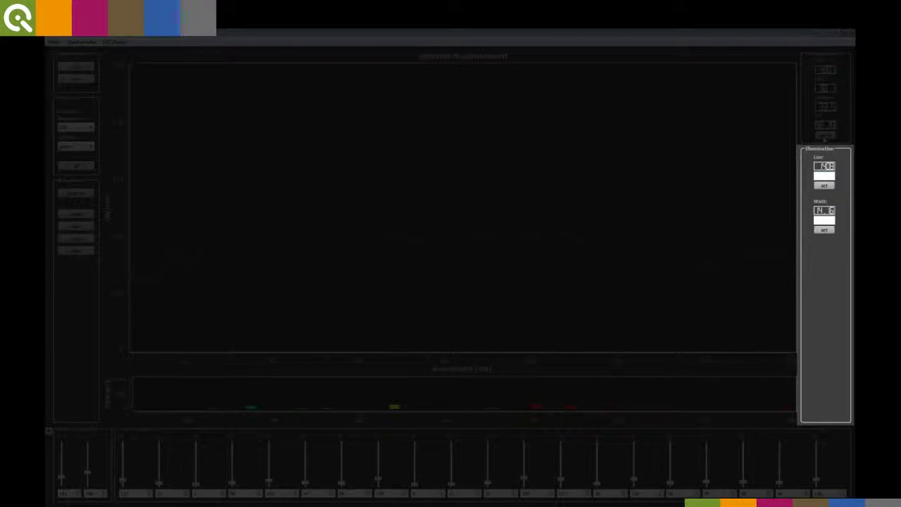
Step: Set the illumination to 1000 lux, and raise it to 1400 lux while keeping the D50 spectrum
click(824, 175)
text(1000)
click(825, 186)
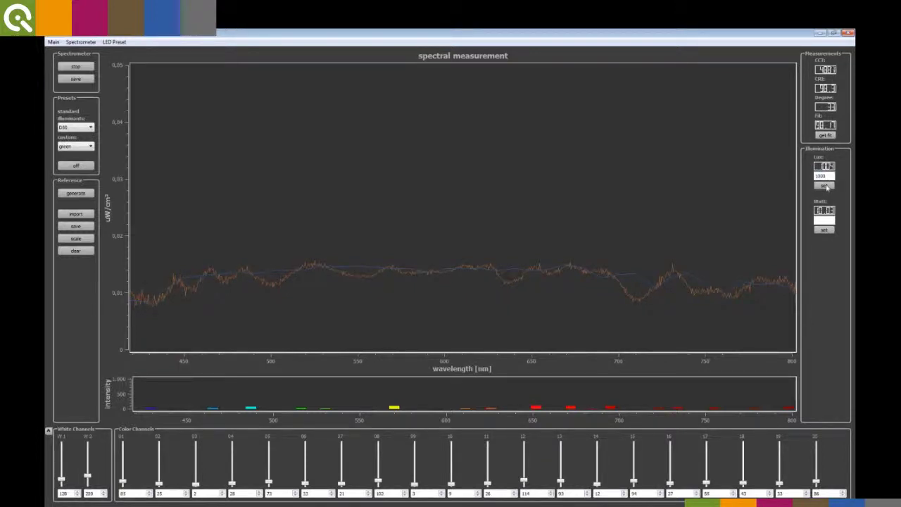
double_click(822, 176)
text(1400)
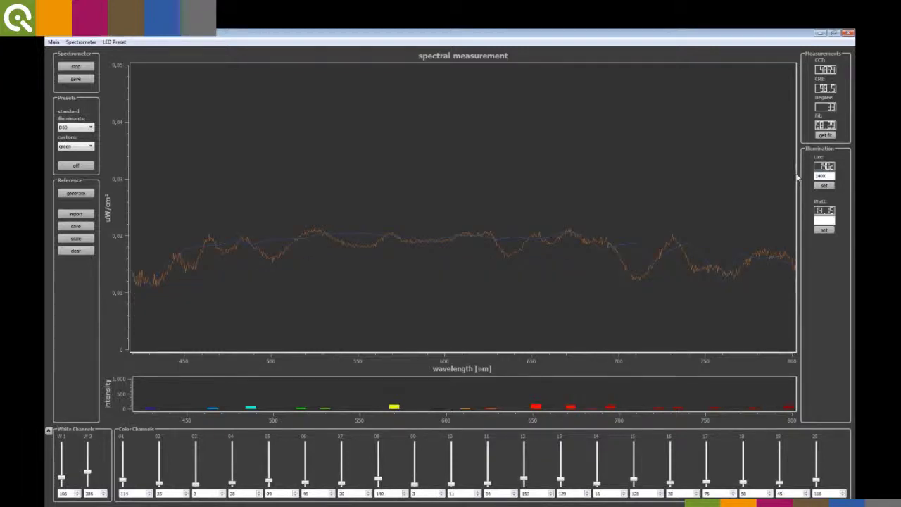
Step: Switch off all channels and define a blue spectrum with color channels 02, 03 and 04 at about 255, 112 and 122
click(73, 159)
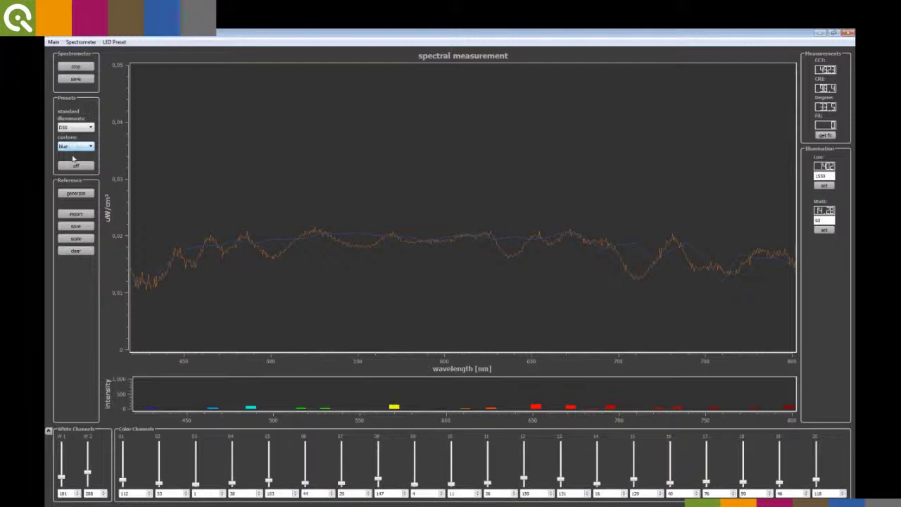
click(75, 163)
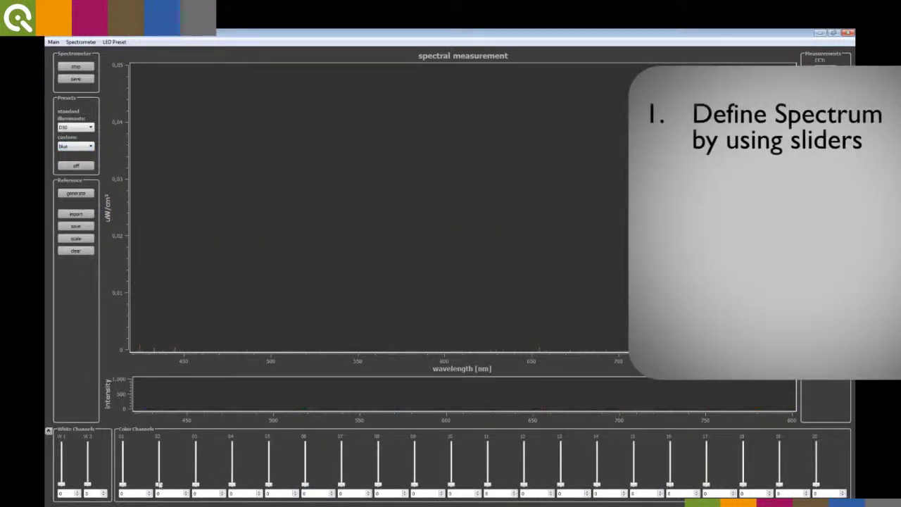
drag(159, 484, 196, 481)
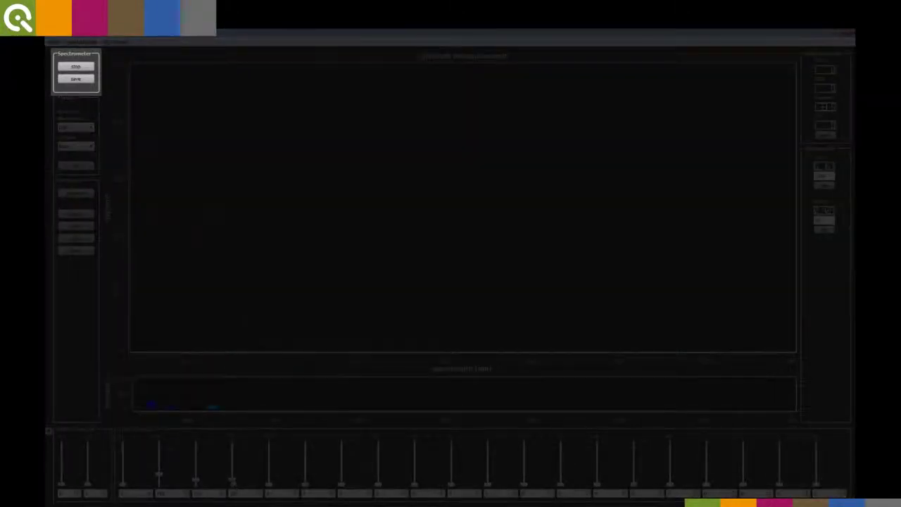
Step: Save the current spectrometer measurement as a TXT reference file named new_blue in the Overlays folder
click(76, 78)
text(blue)
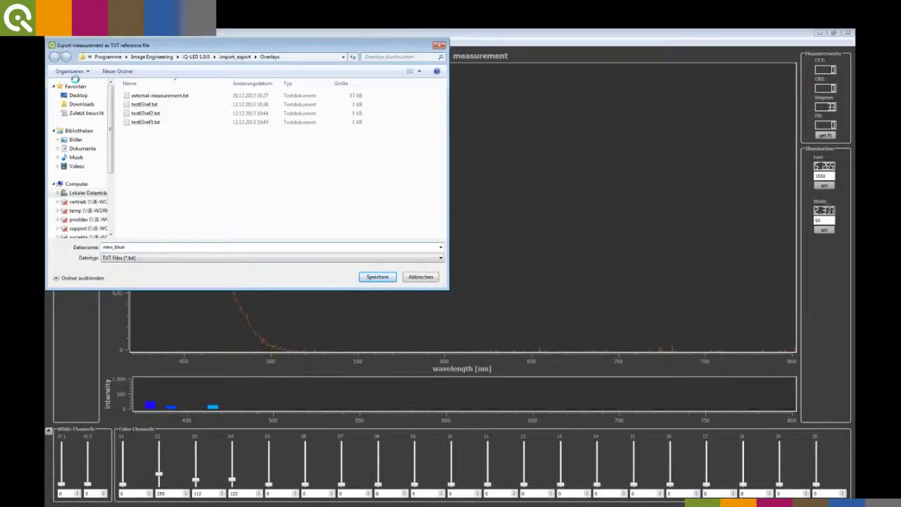
key(Return)
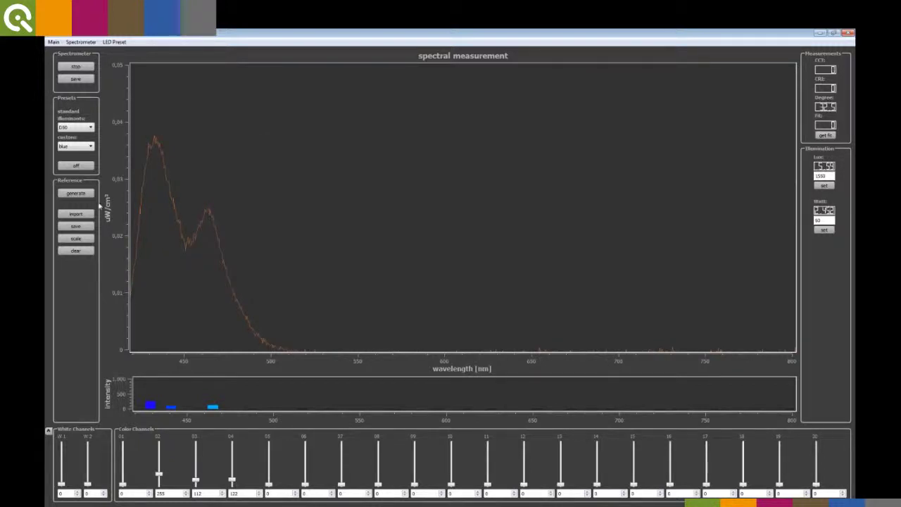
Step: With all channels switched off, import new_blue.txt as the reference spectrum and generate a matching LED setting
click(83, 166)
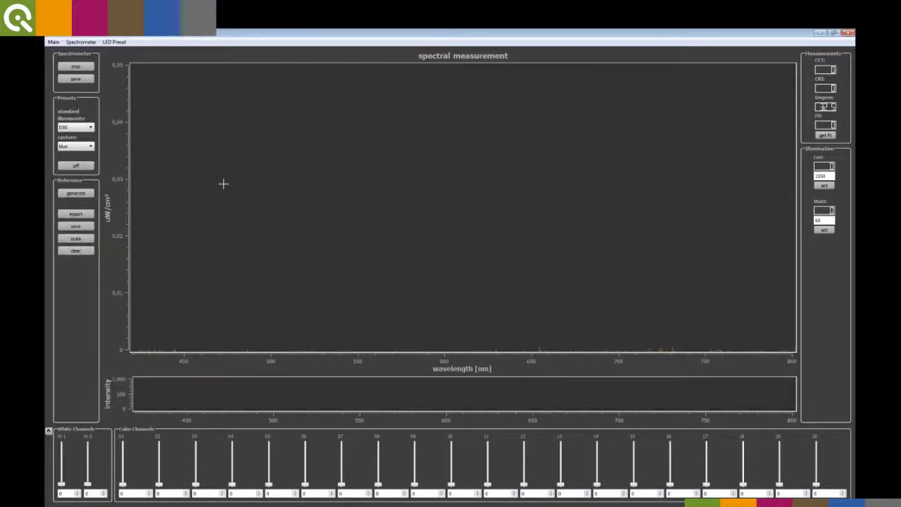
click(83, 215)
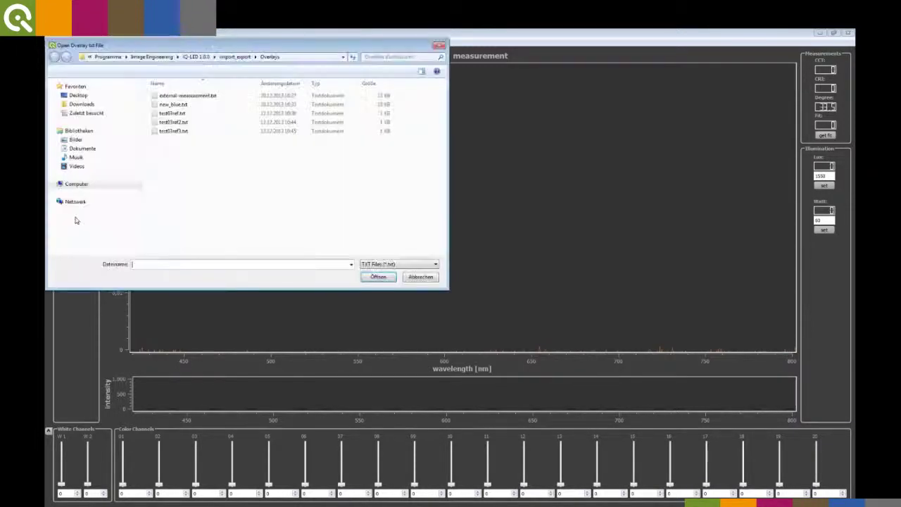
click(176, 105)
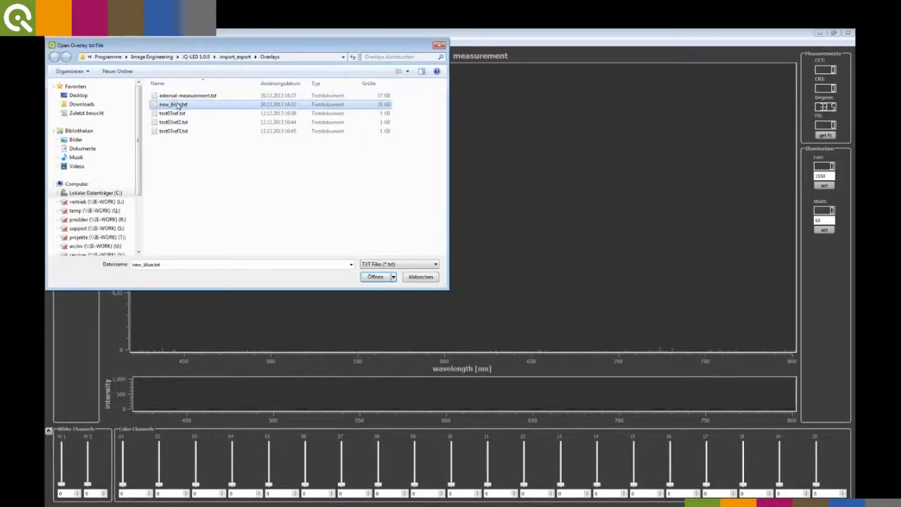
click(383, 279)
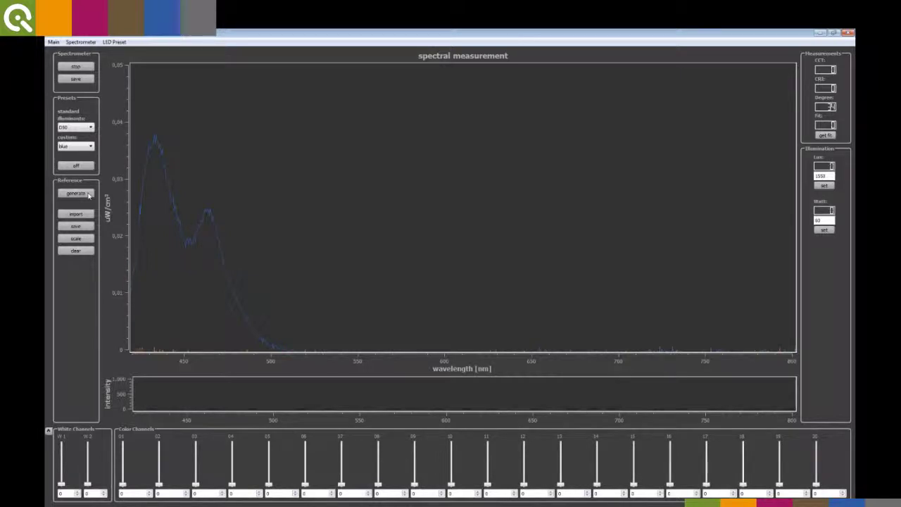
click(75, 193)
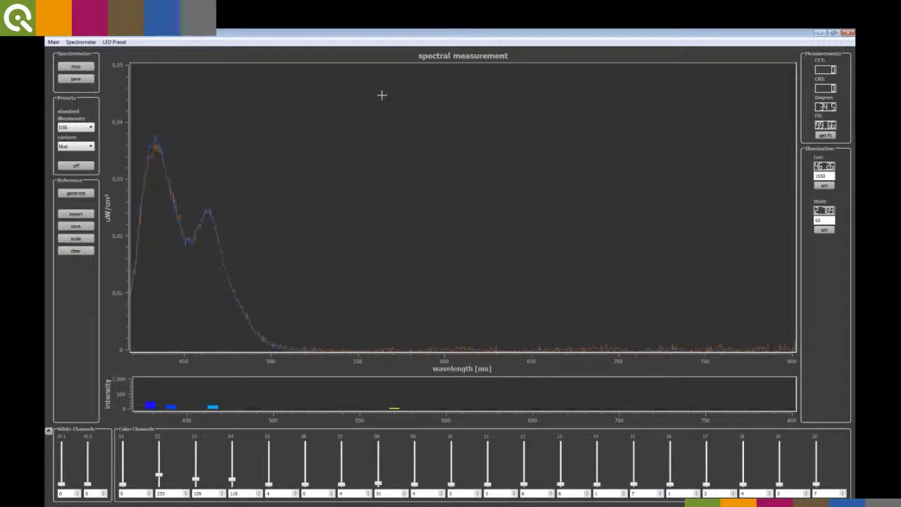
Step: Save the current LED setting as a new custom preset named new_blue and close the preset manager
click(121, 42)
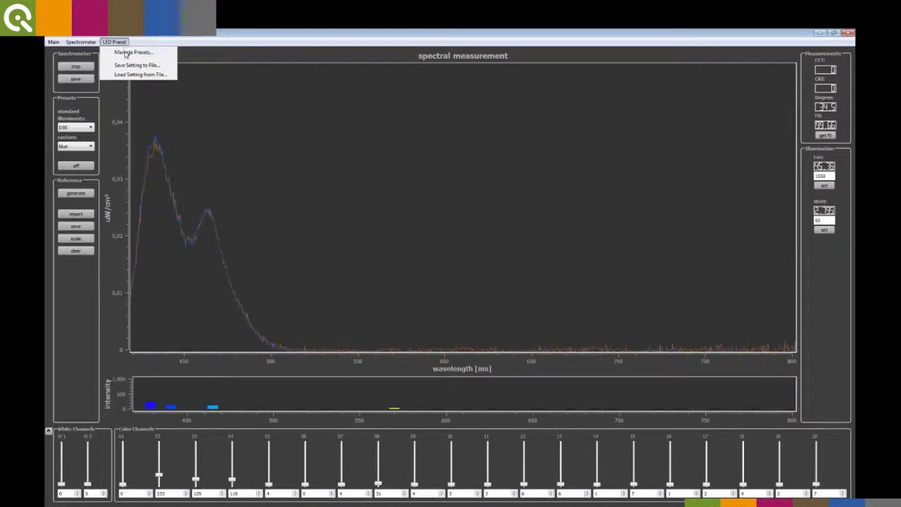
click(126, 53)
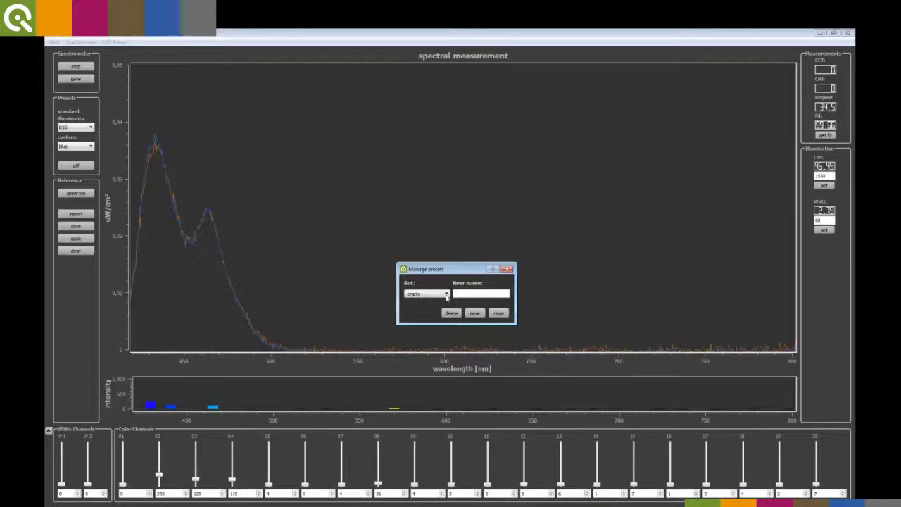
click(479, 294)
text(new_blue)
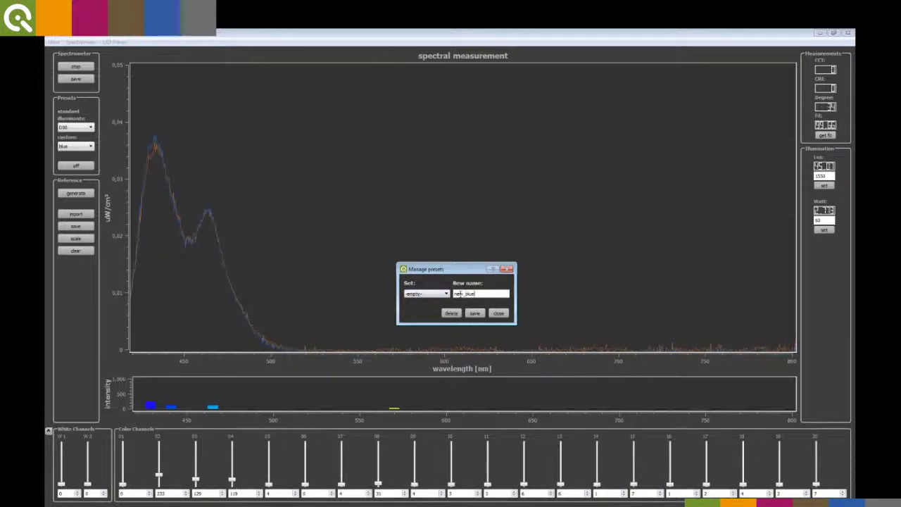
click(476, 313)
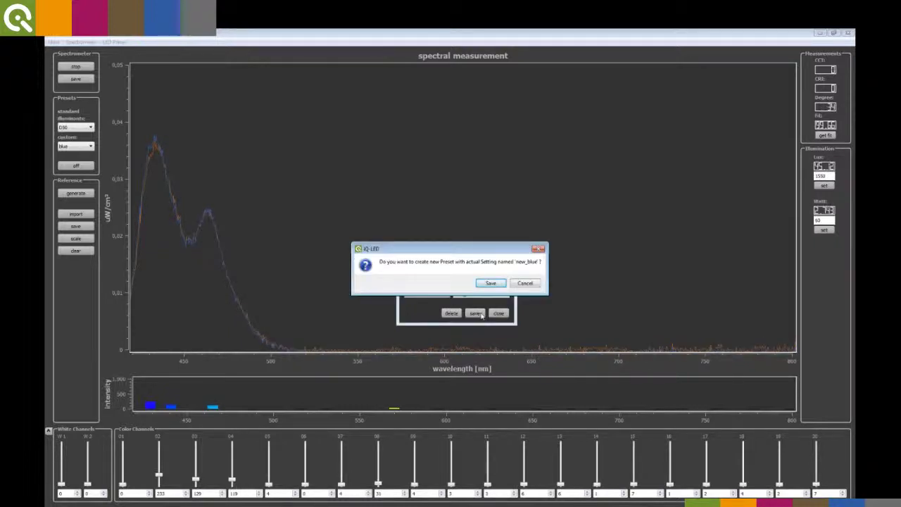
click(490, 283)
click(499, 312)
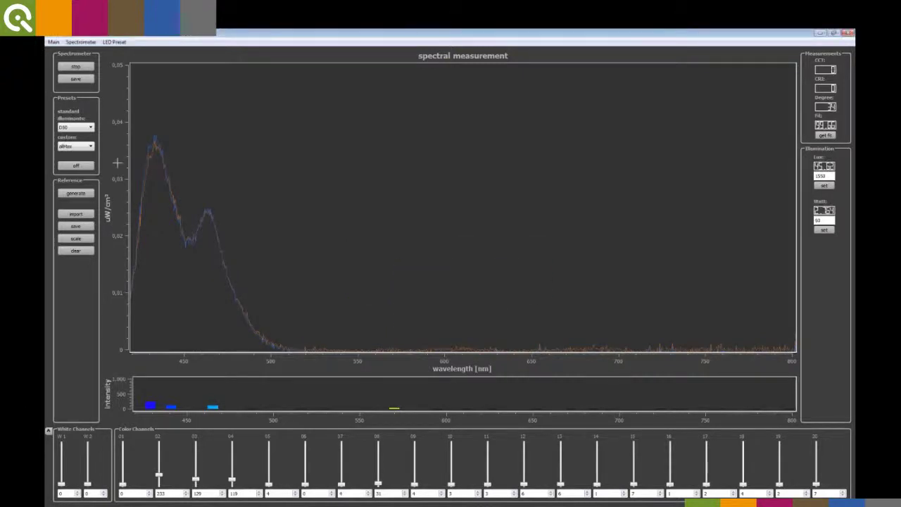
Step: Clear the current reference, import external-measurement.txt as the reference spectrum, and generate a matching LED setting
click(76, 251)
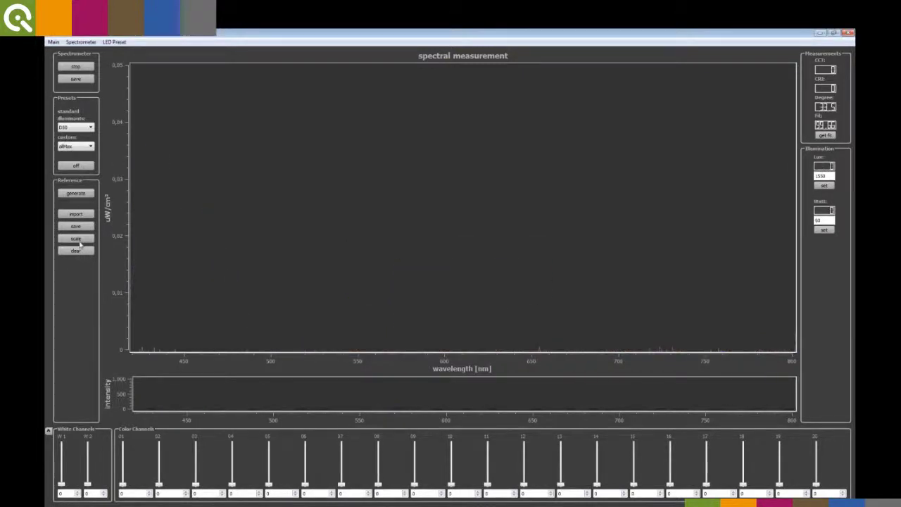
click(79, 215)
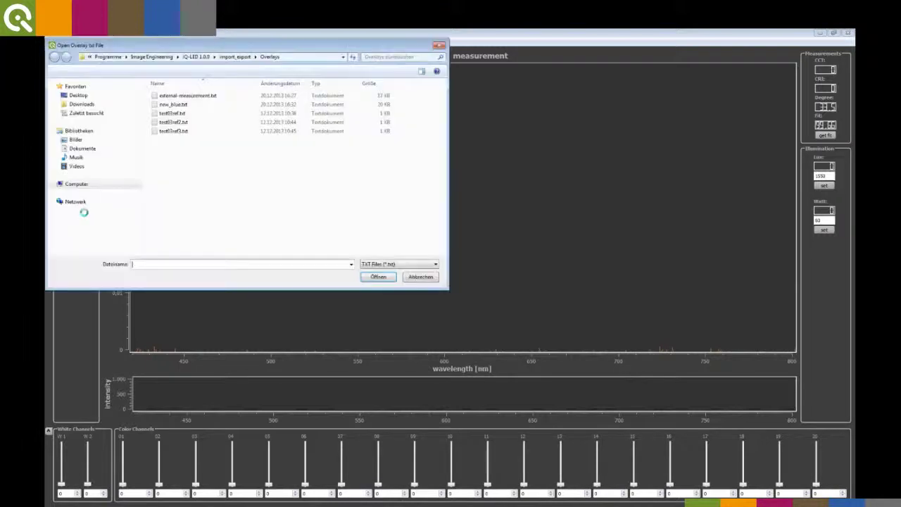
click(211, 95)
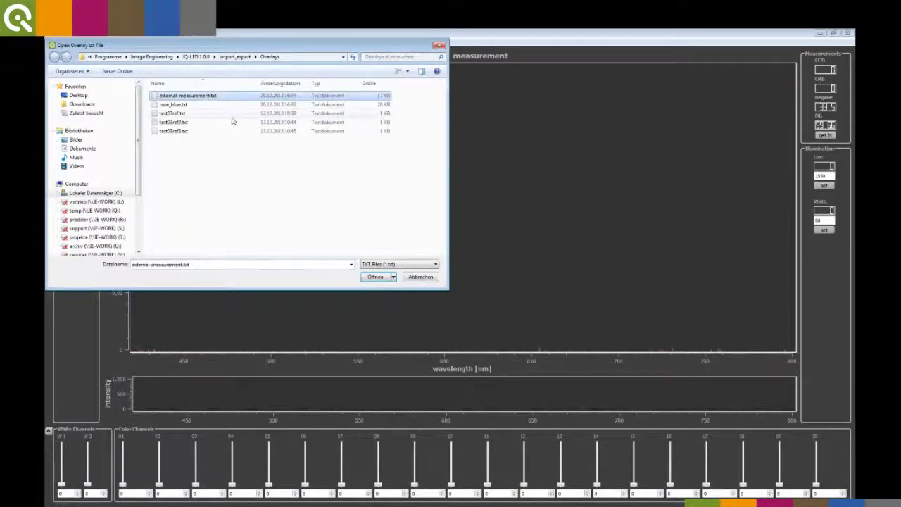
click(375, 277)
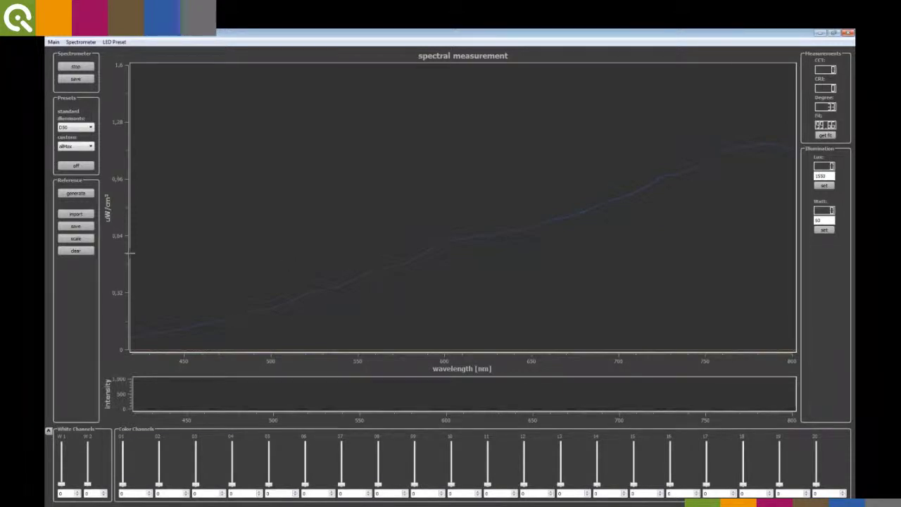
click(85, 193)
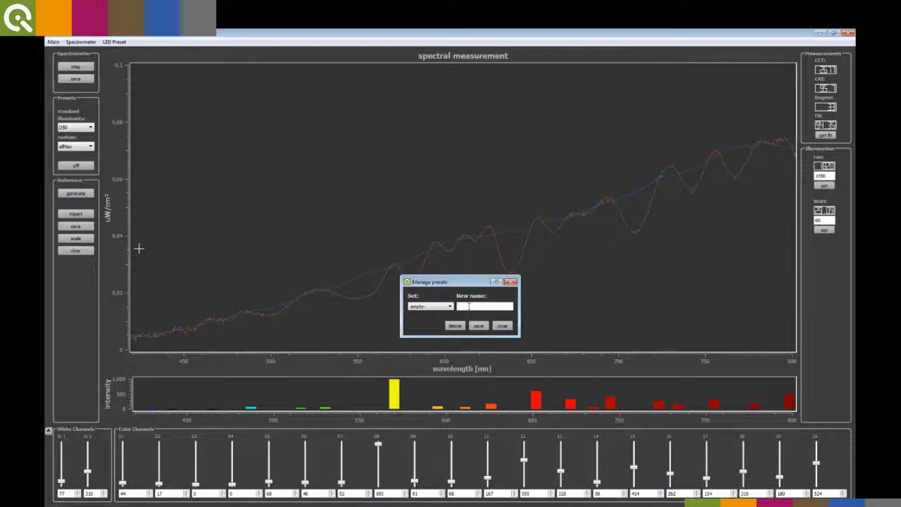
Step: Save the generated LED setting as a new custom preset named external and close the preset manager
text(external)
click(478, 326)
click(502, 326)
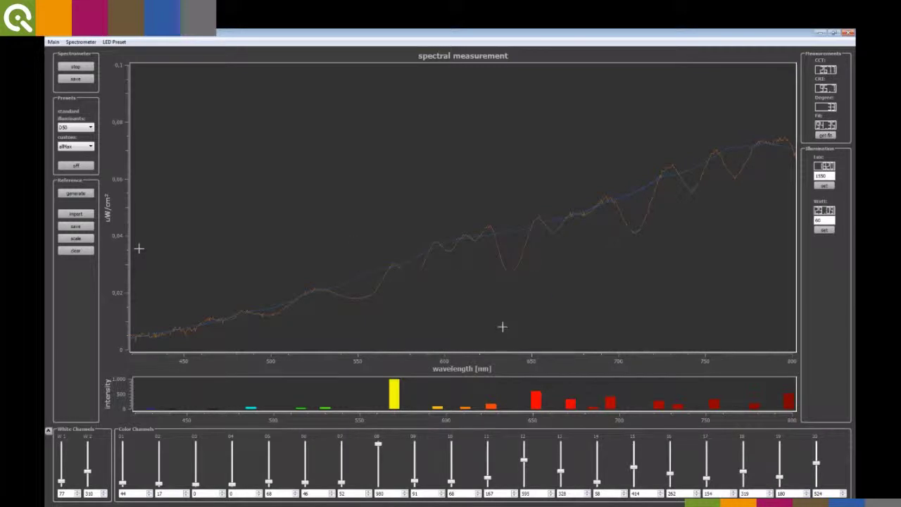
Step: Clear the reference and load the custom presets new_blue, external and D50low_jan14 one after another
click(87, 250)
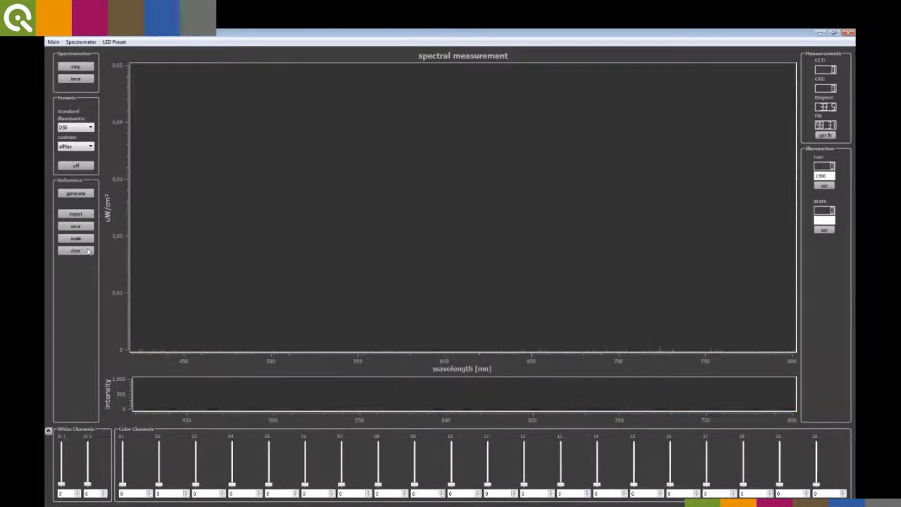
click(74, 146)
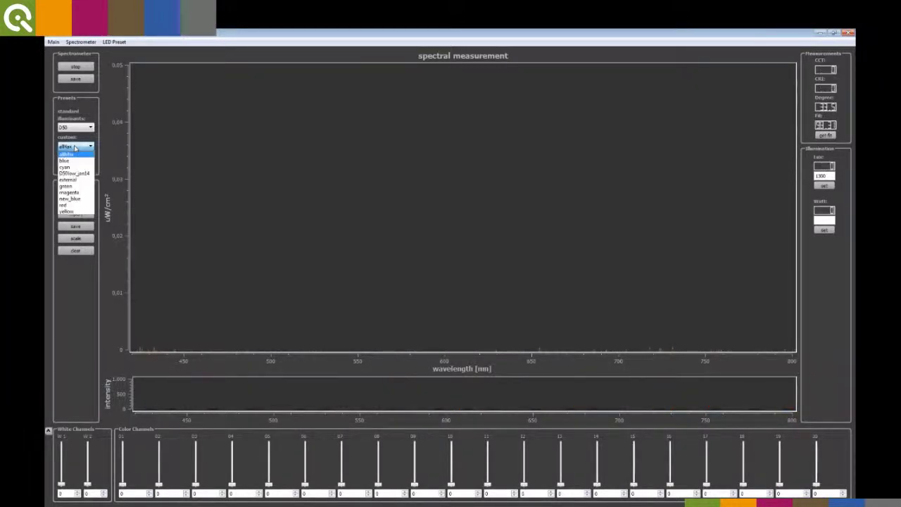
click(84, 200)
click(83, 146)
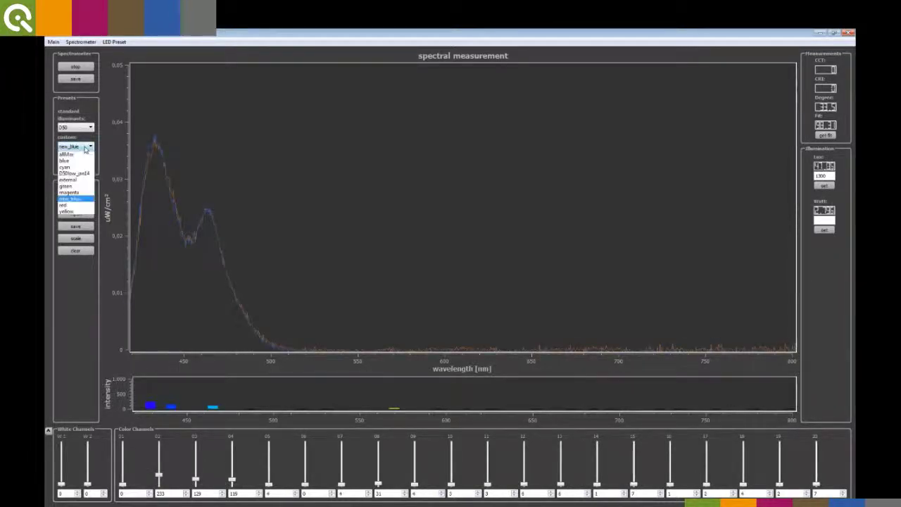
click(85, 180)
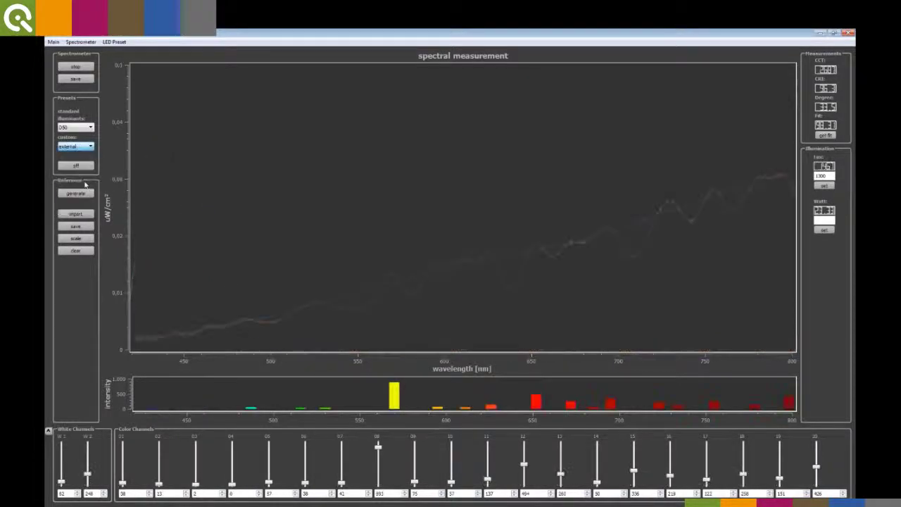
click(84, 146)
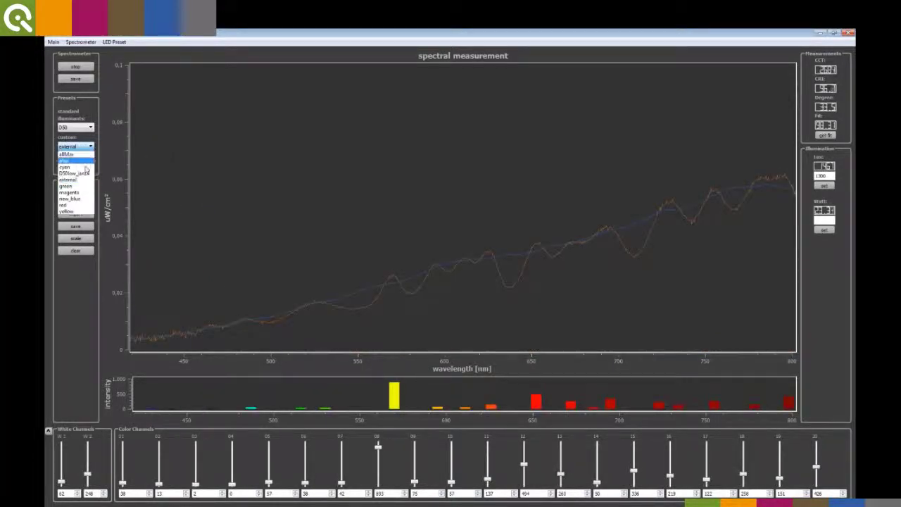
click(86, 173)
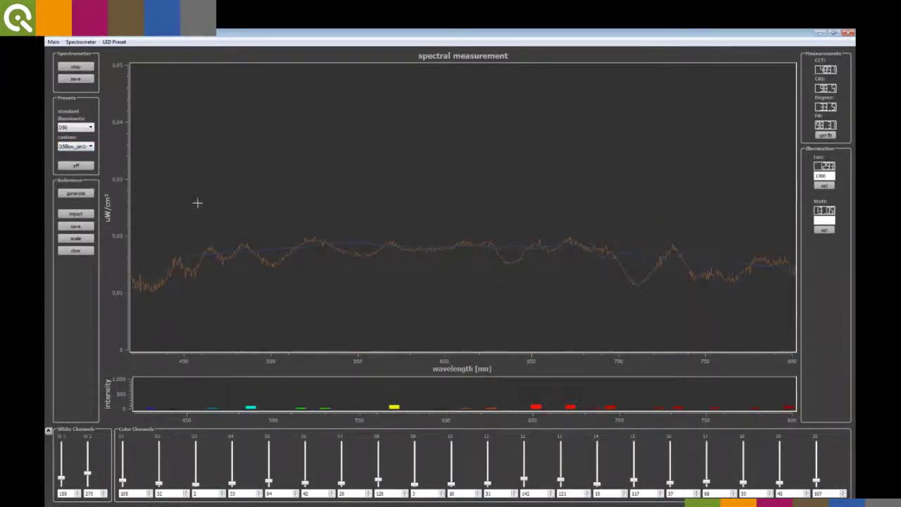